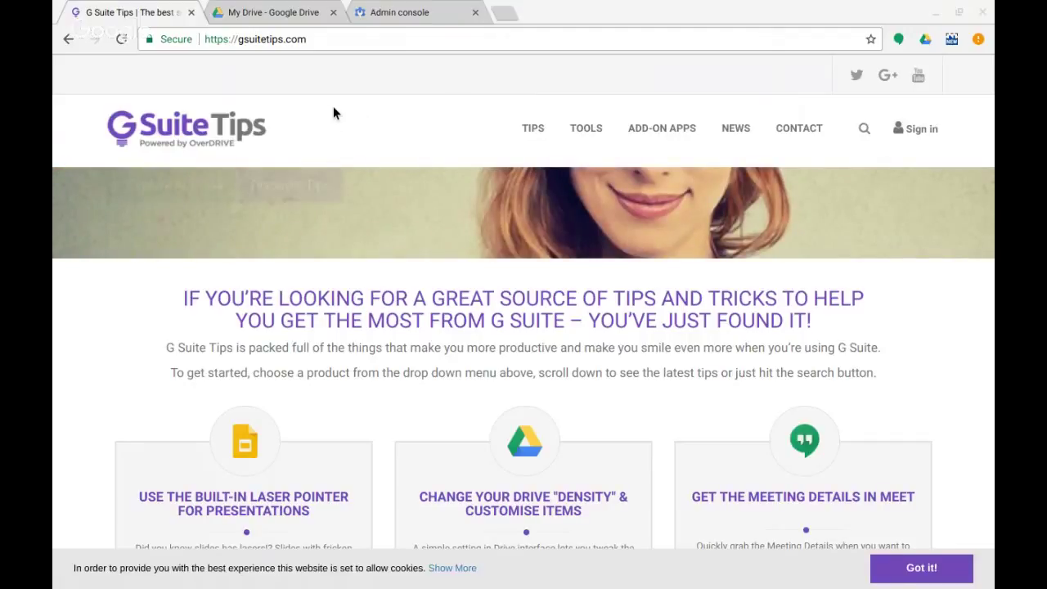
Copy the first user's e-mail address from the Admin console Users list
left_click(375, 16)
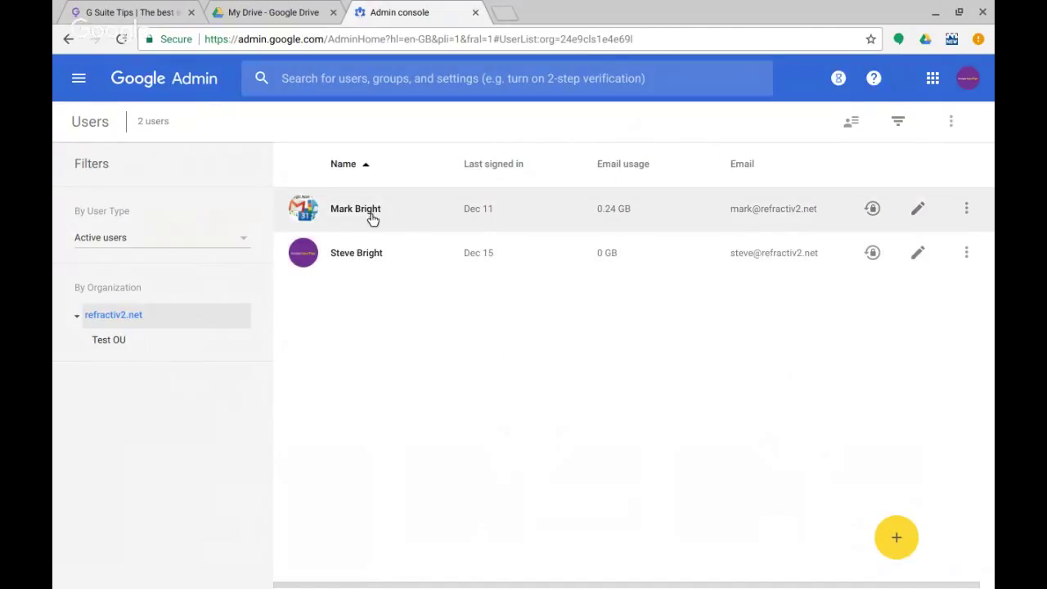
left_click_drag(731, 209, 807, 207)
right_click(793, 205)
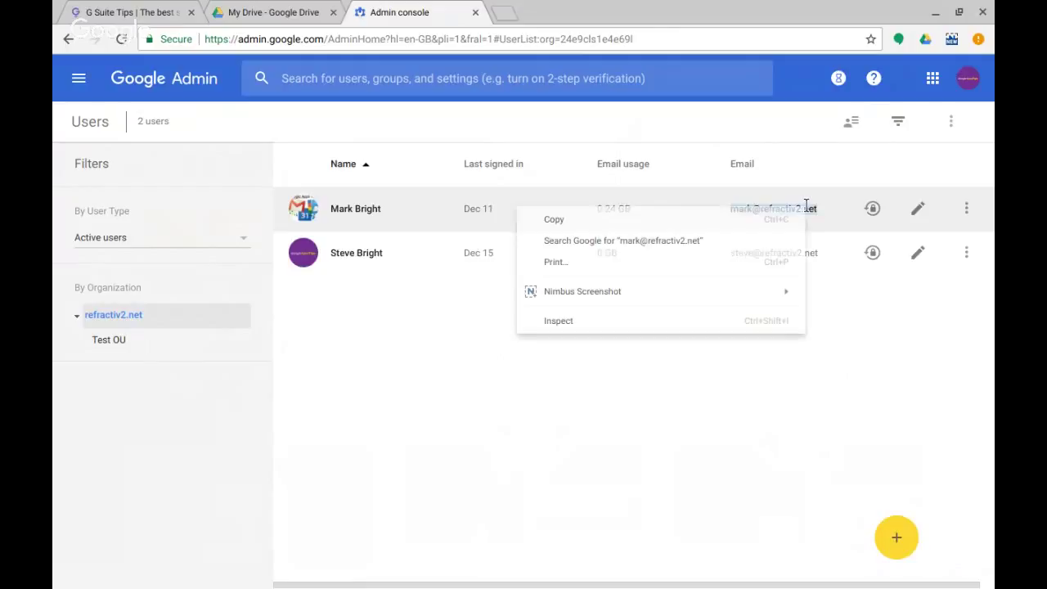
left_click(604, 219)
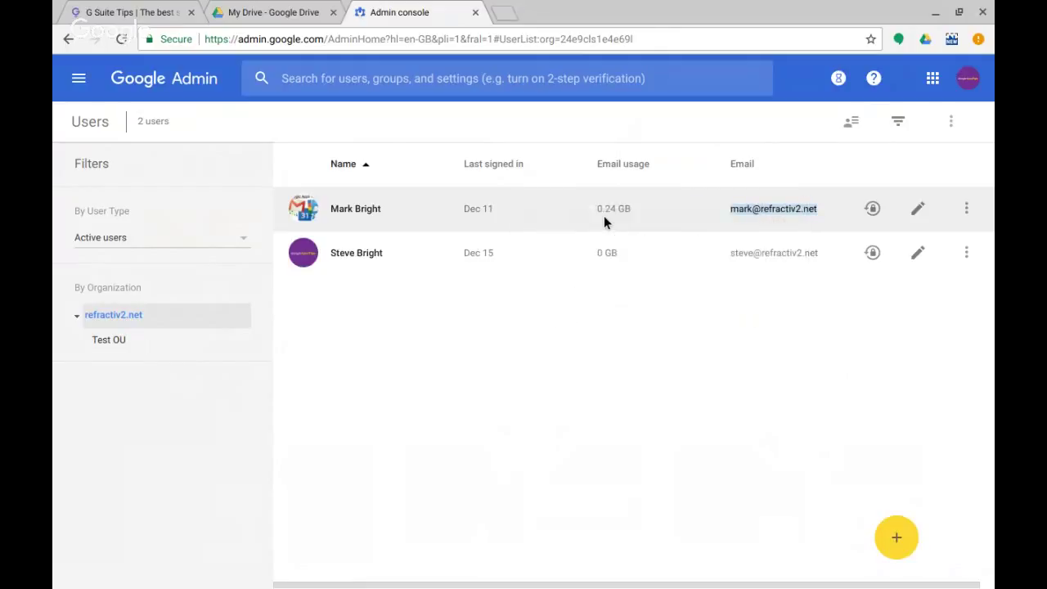
Search Drive for files whose owner is the copied address, using Owner: Specific person
left_click(270, 12)
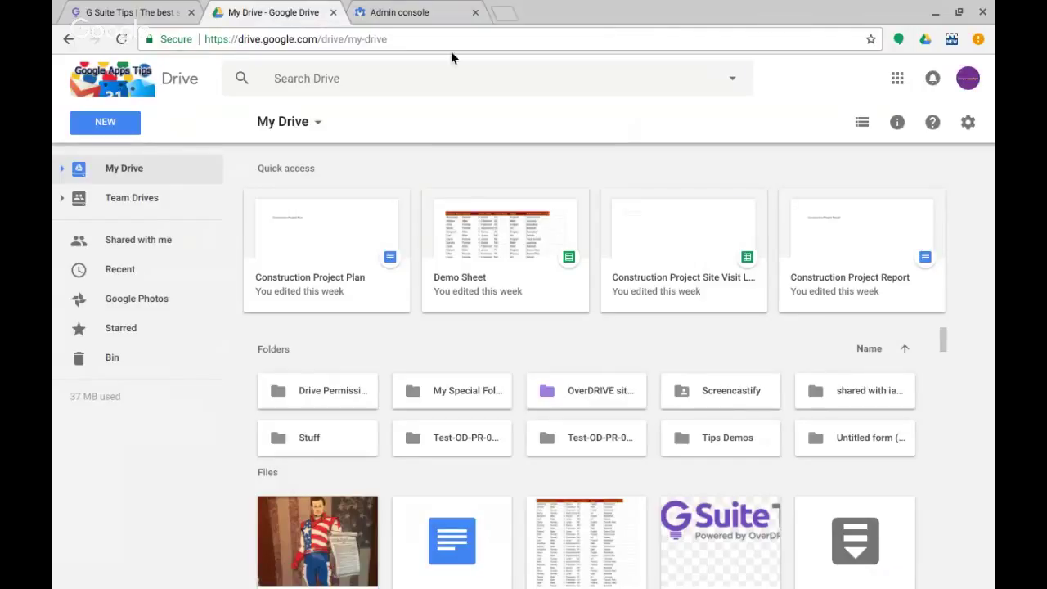
left_click(732, 79)
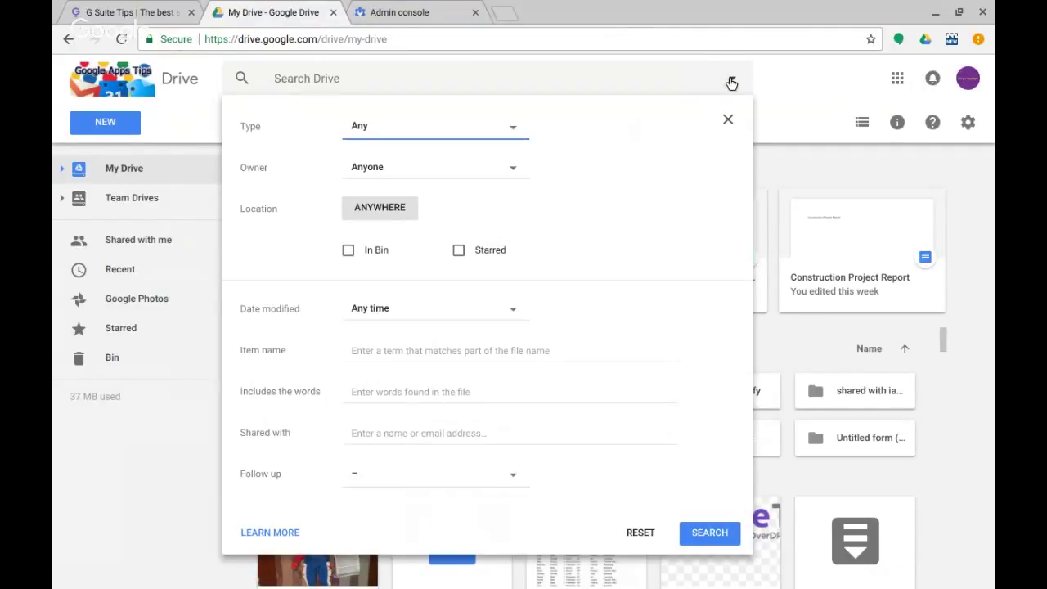
left_click(431, 171)
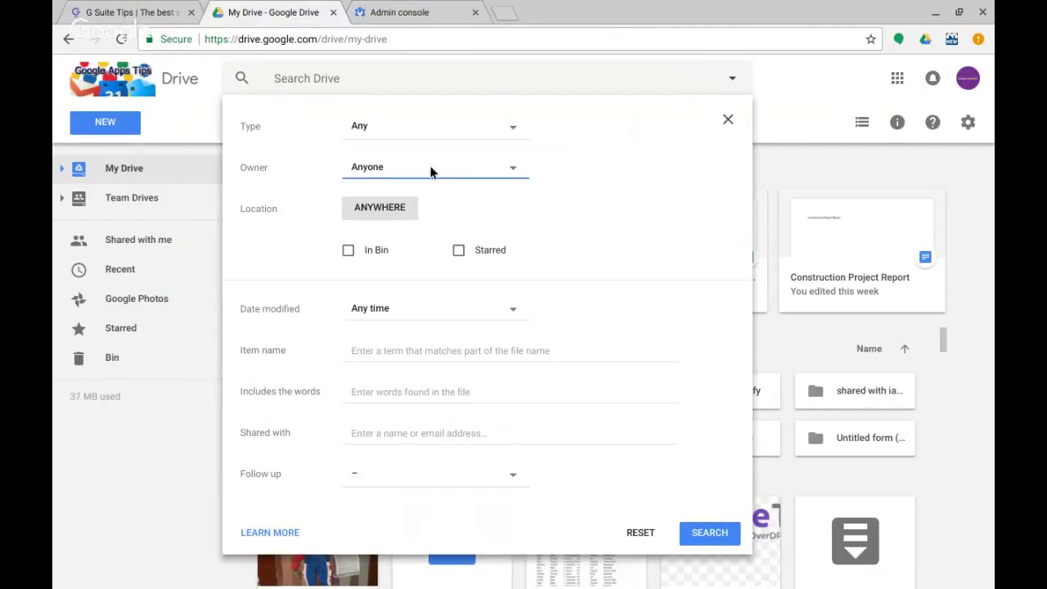
left_click(416, 240)
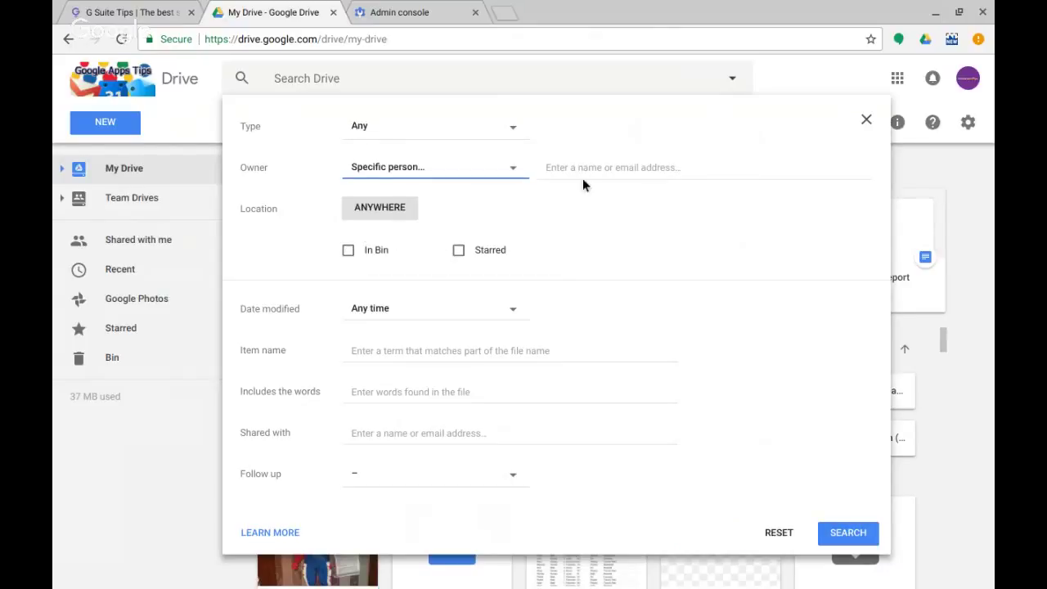
key("ctrl+v")
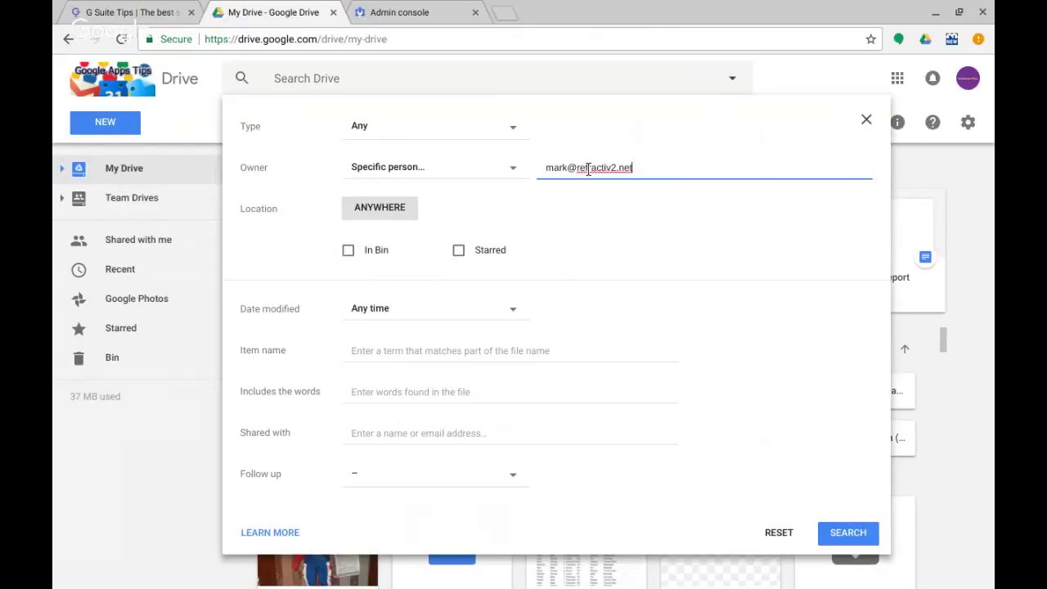
left_click(627, 209)
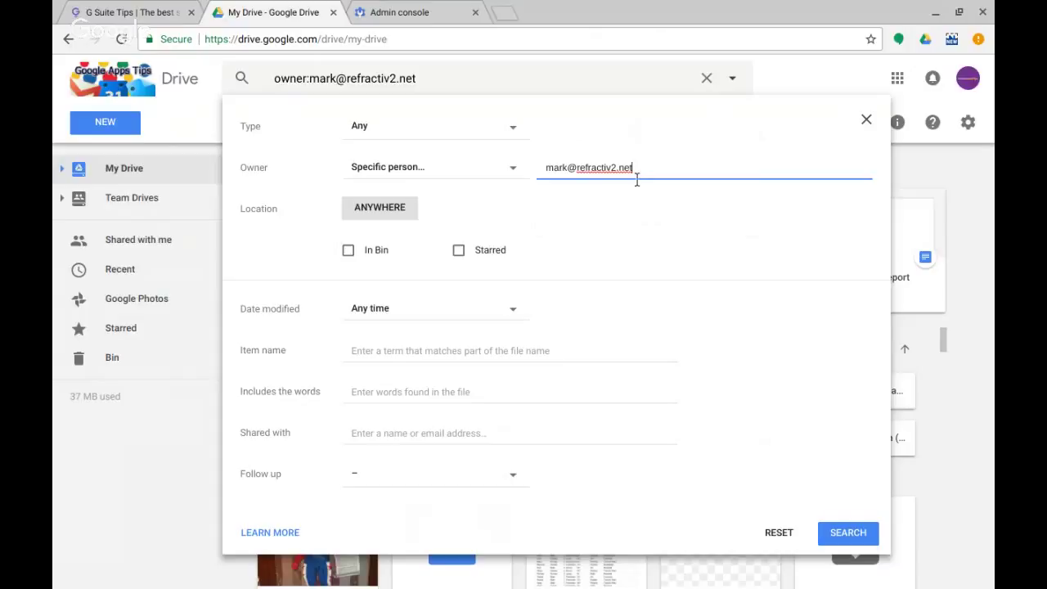
left_click(847, 532)
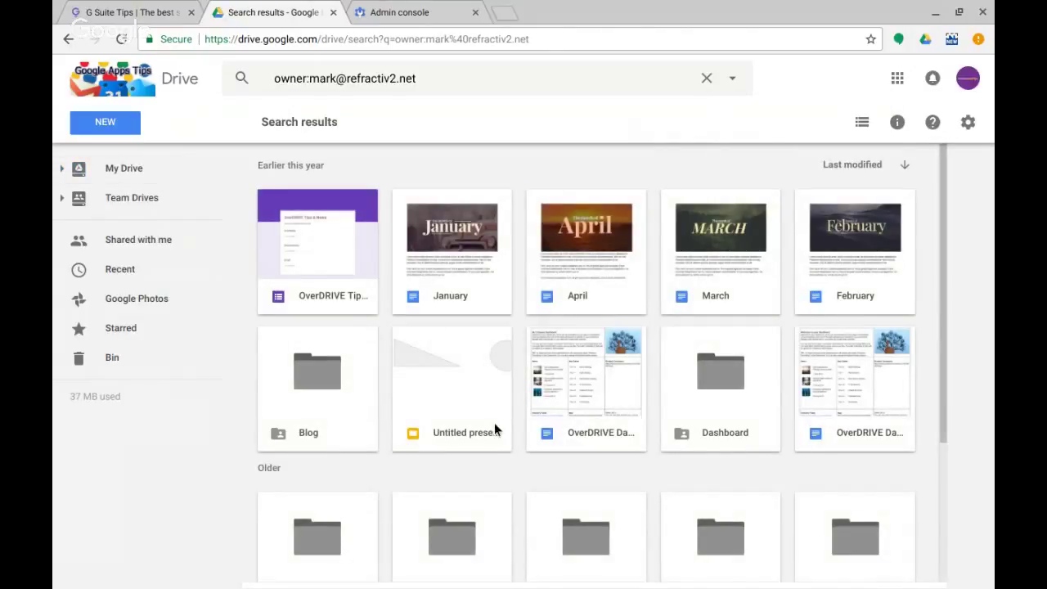
Show the owner search results as a list with owner and last-modified dates
scroll(491, 421, "down", 1)
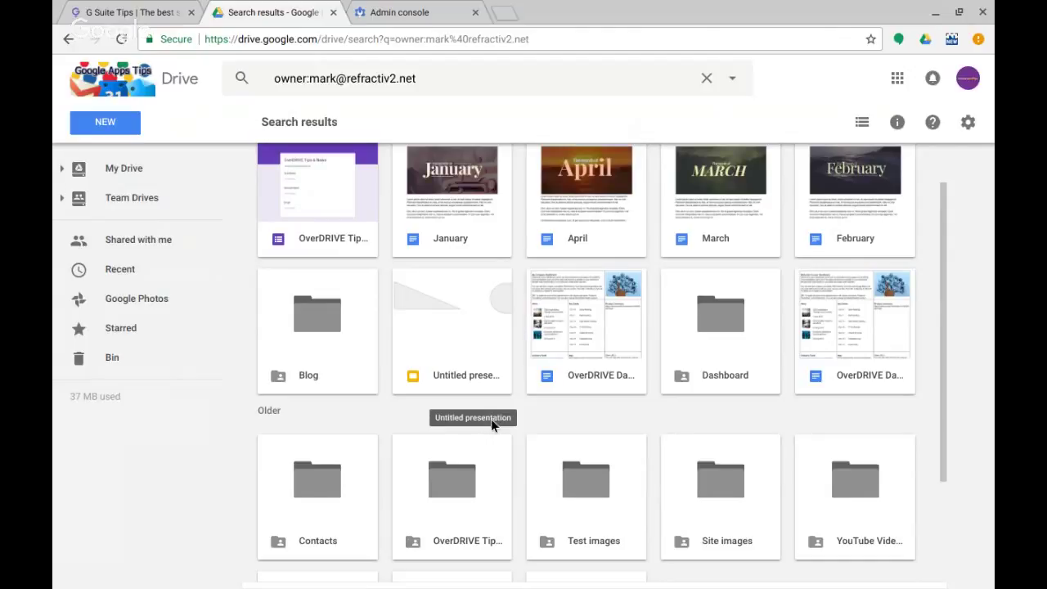
left_click_drag(940, 376, 509, 188)
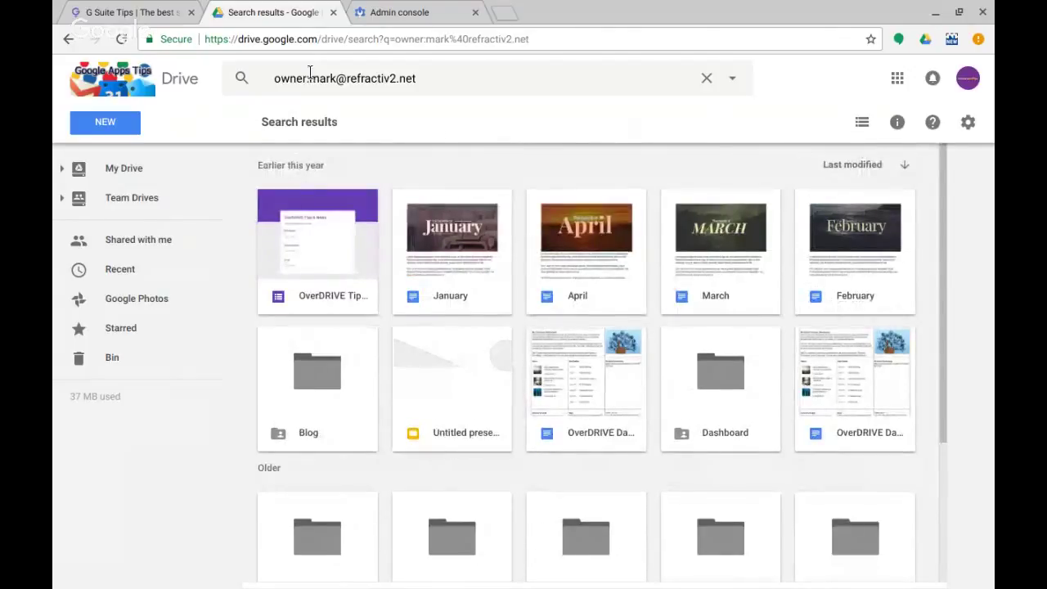
left_click(860, 124)
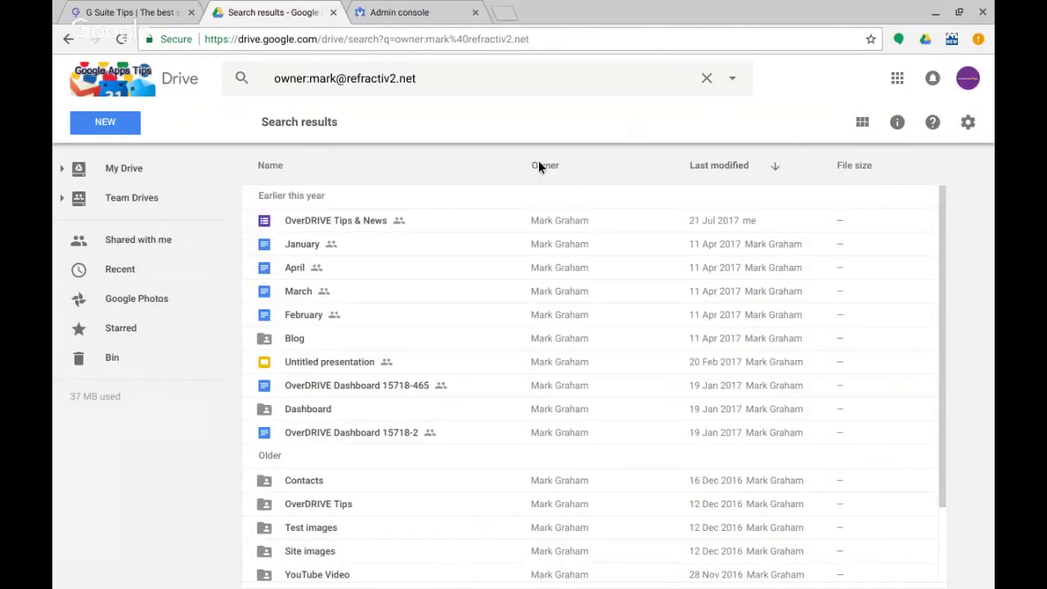
scroll(445, 472, "down", 1)
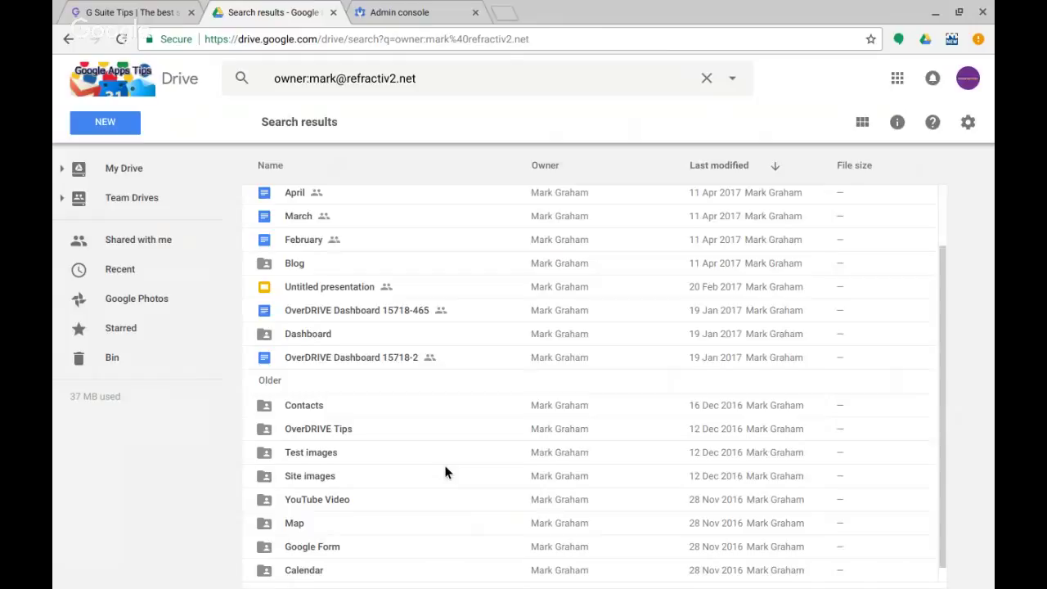
scroll(446, 472, "down", 1)
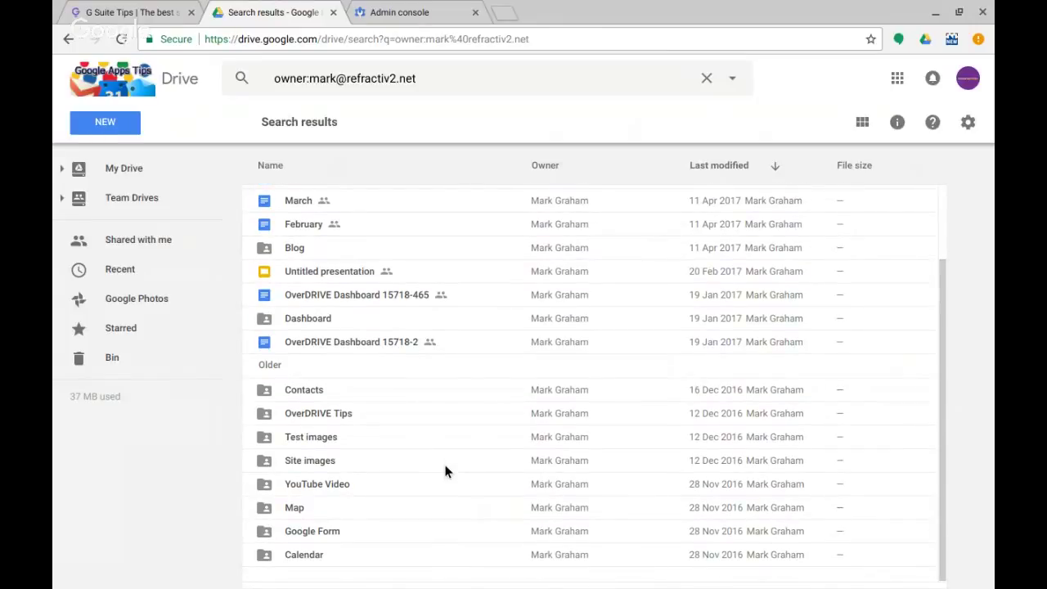
scroll(446, 472, "up", 1)
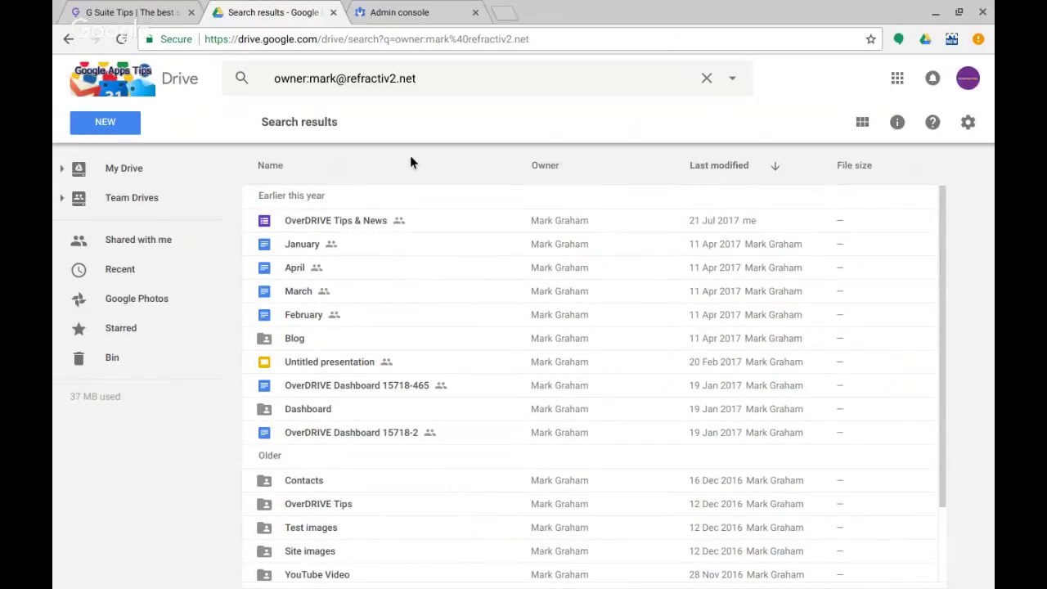
Choose Delete from the first user's actions menu to reach the User Deletion dialog
left_click(426, 13)
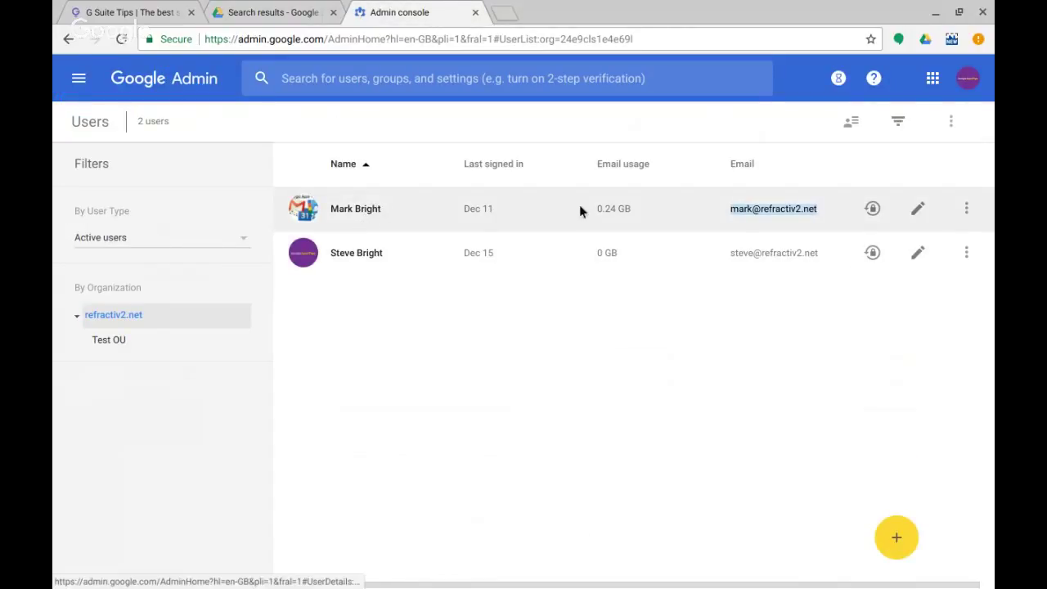
left_click(966, 208)
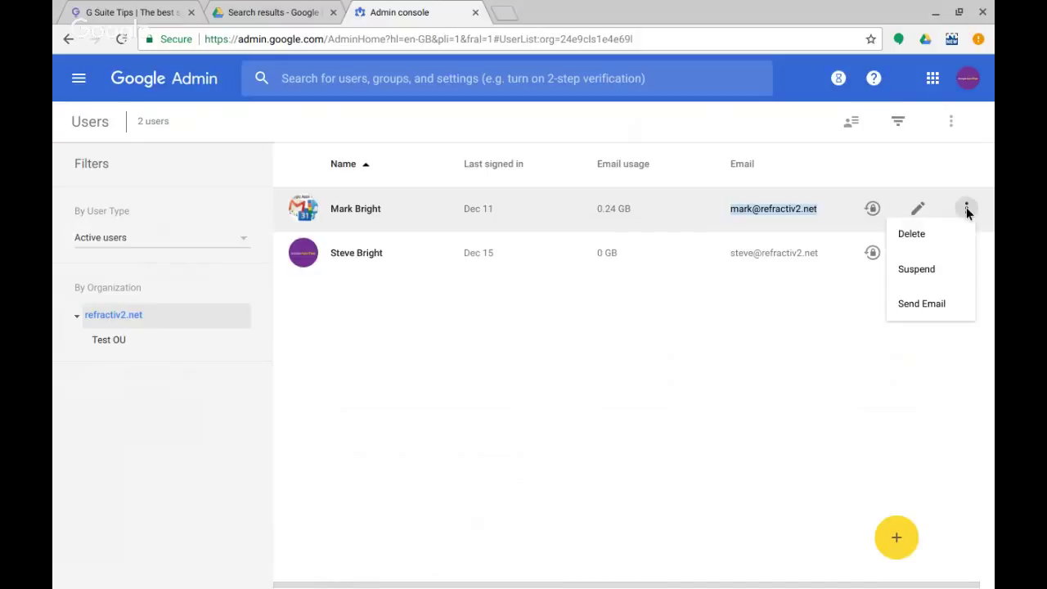
left_click(912, 235)
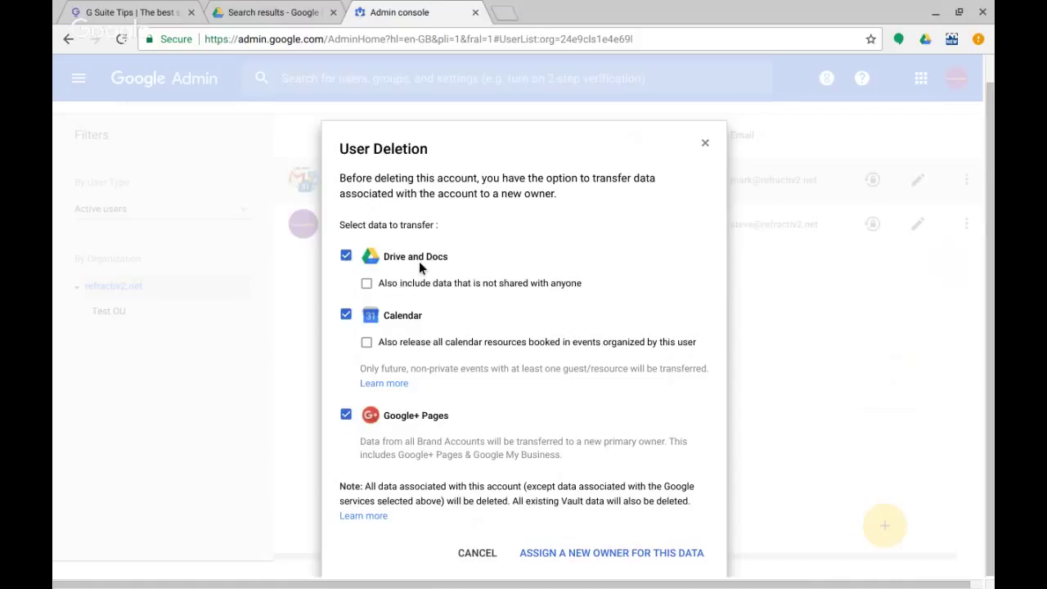
Untick transfer of Drive and Docs, Calendar and Google+ Pages data, then delete the account
left_click(346, 256)
left_click(346, 315)
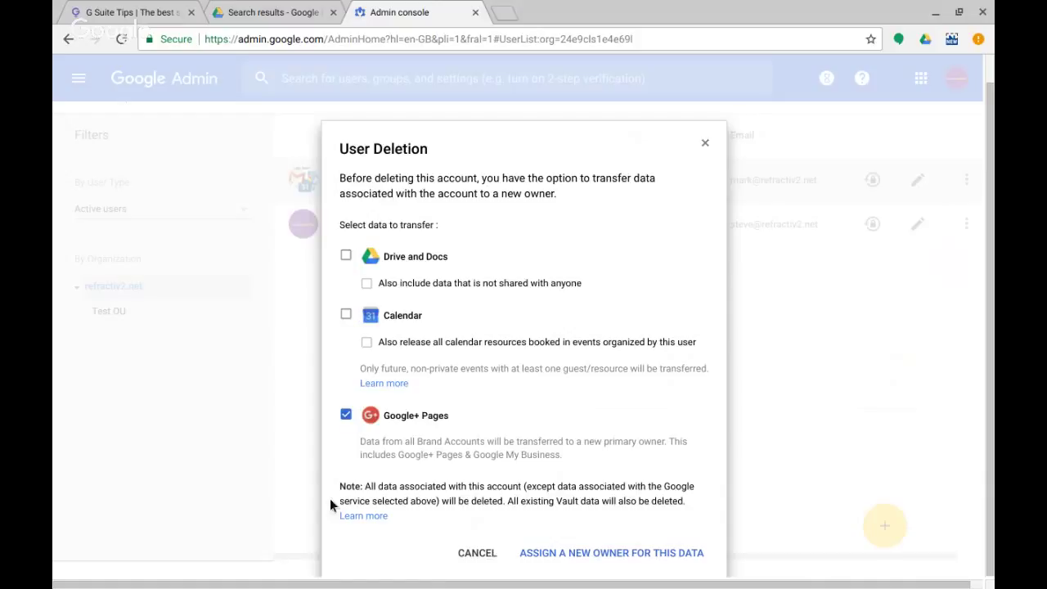
left_click(346, 416)
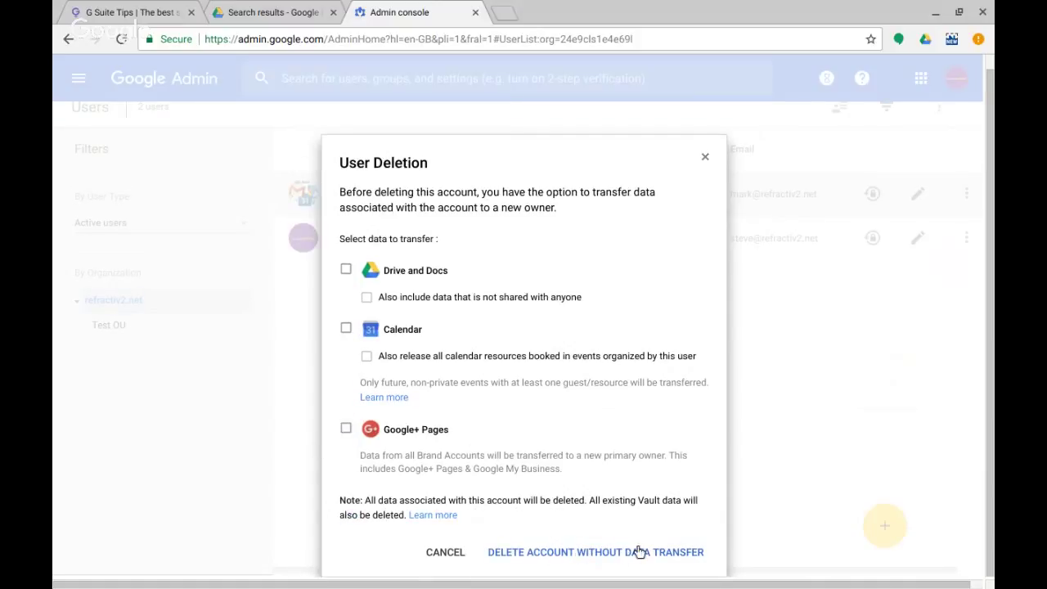
left_click(665, 554)
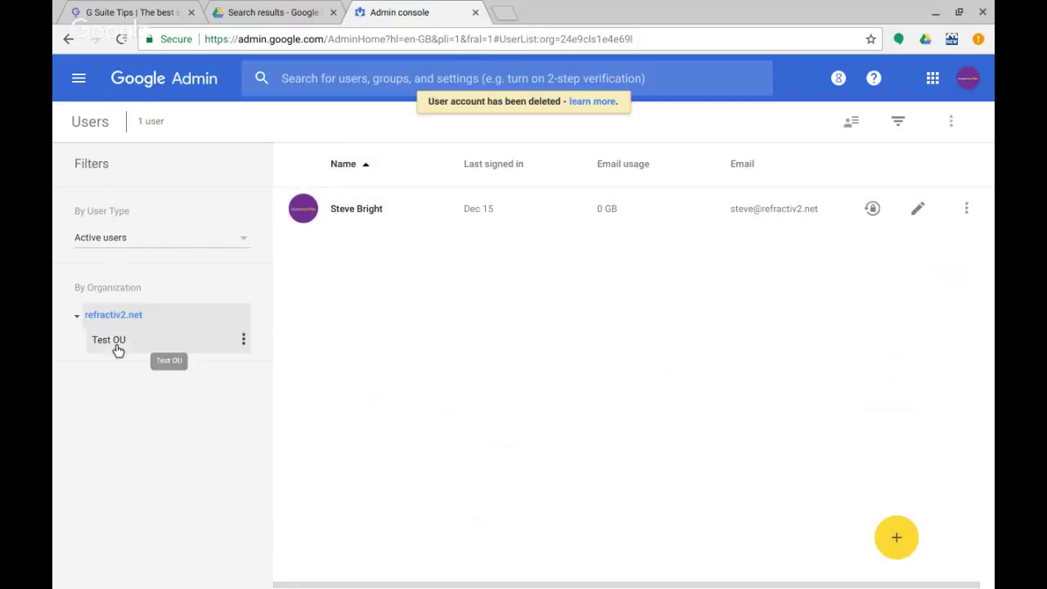
Reopen the Filters panel and filter users by type to Suspended users
left_click(899, 122)
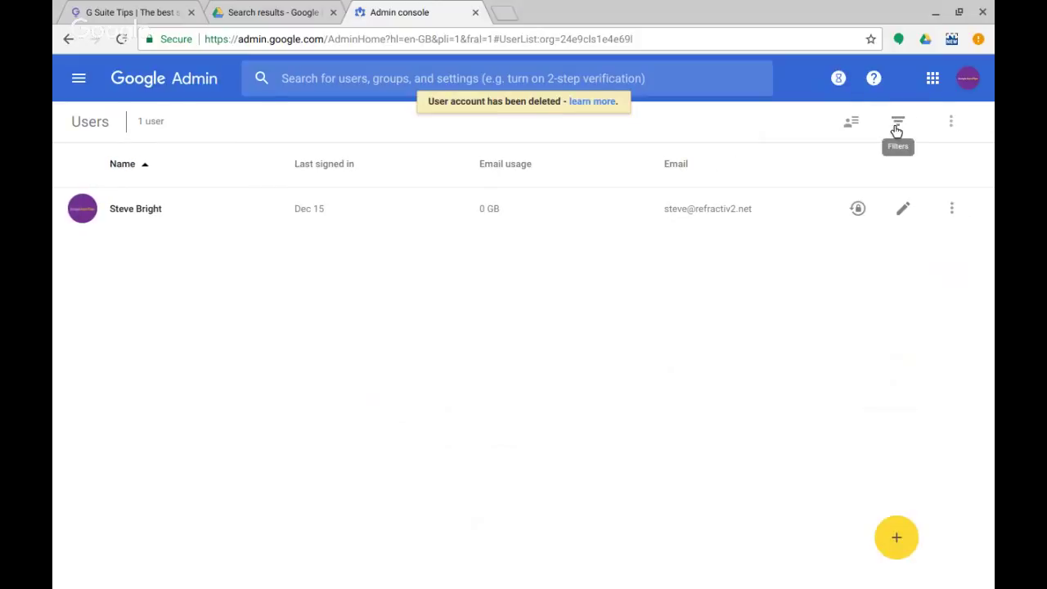
left_click(897, 124)
left_click(127, 239)
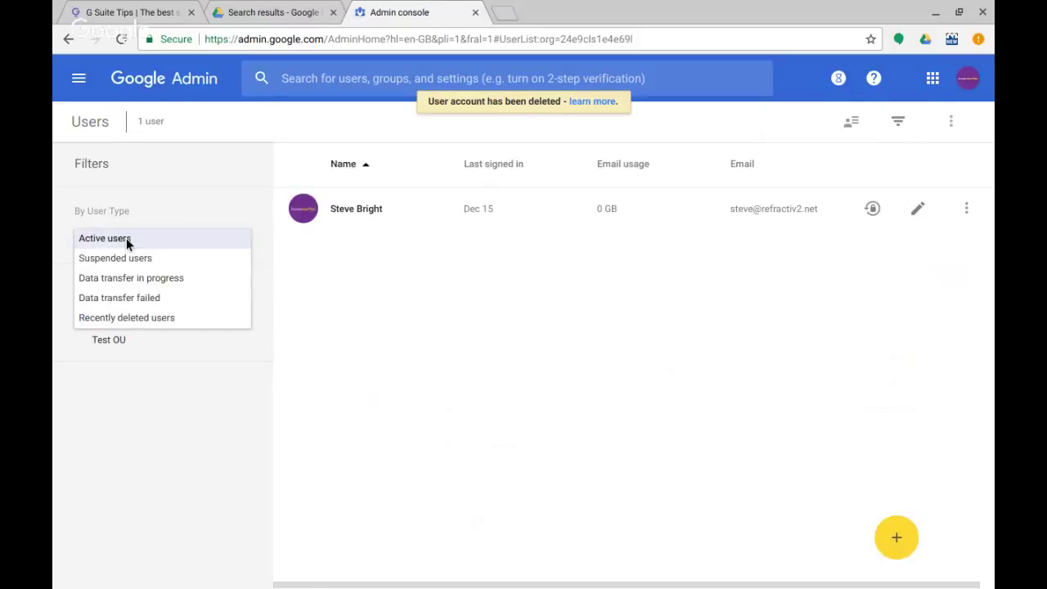
left_click(141, 259)
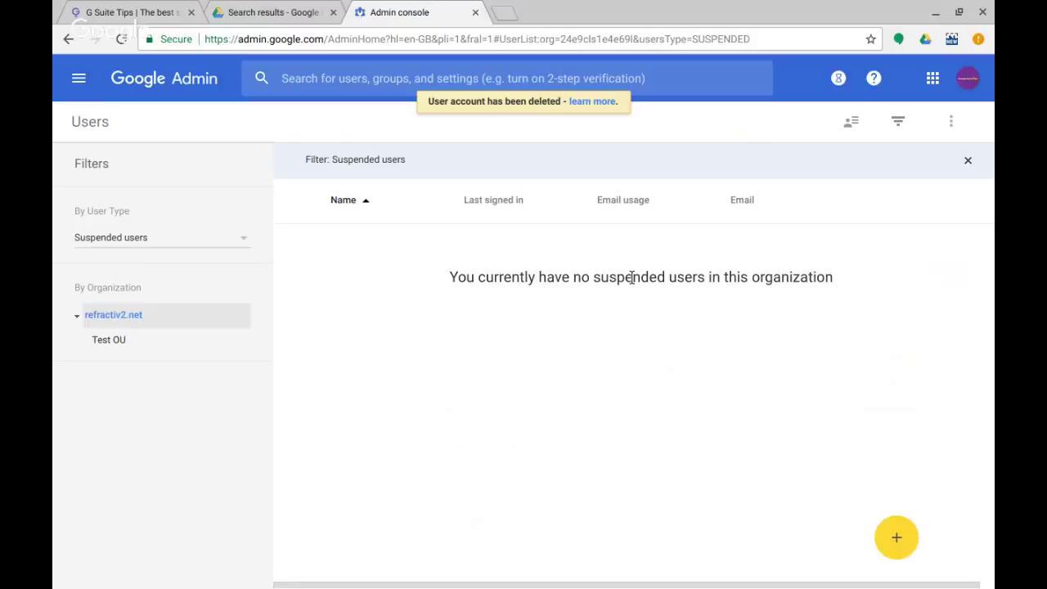
Change the user type filter to Recently deleted users to show the removed account
left_click(139, 237)
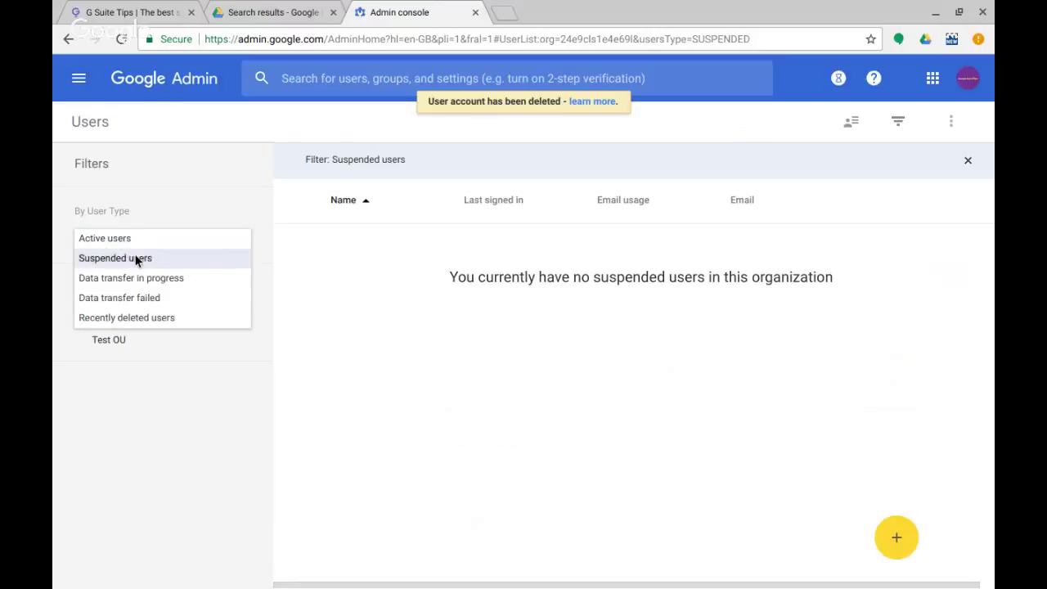
left_click(181, 318)
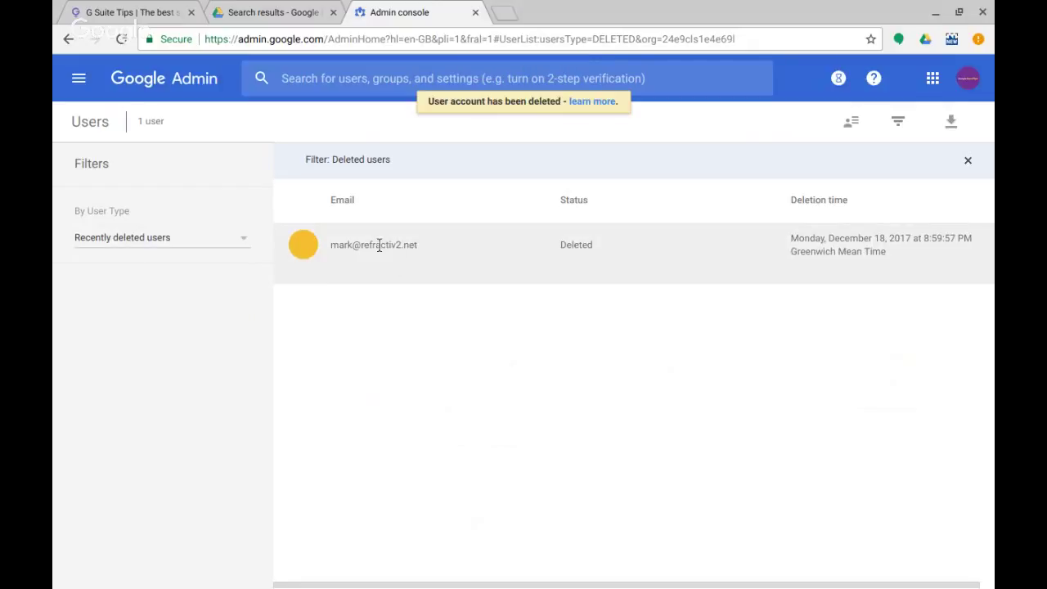
left_click(96, 236)
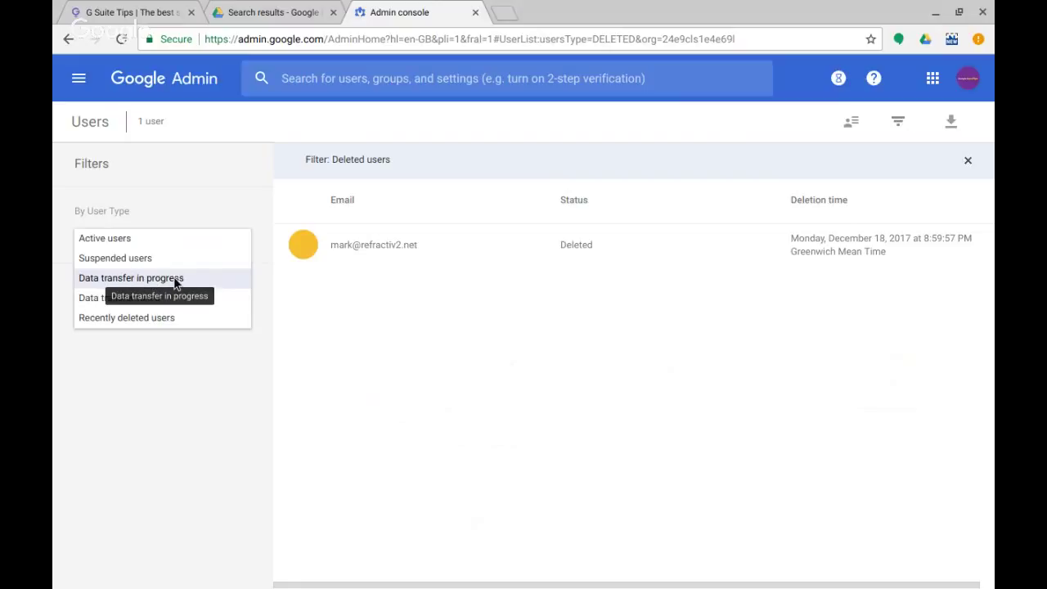
left_click(495, 341)
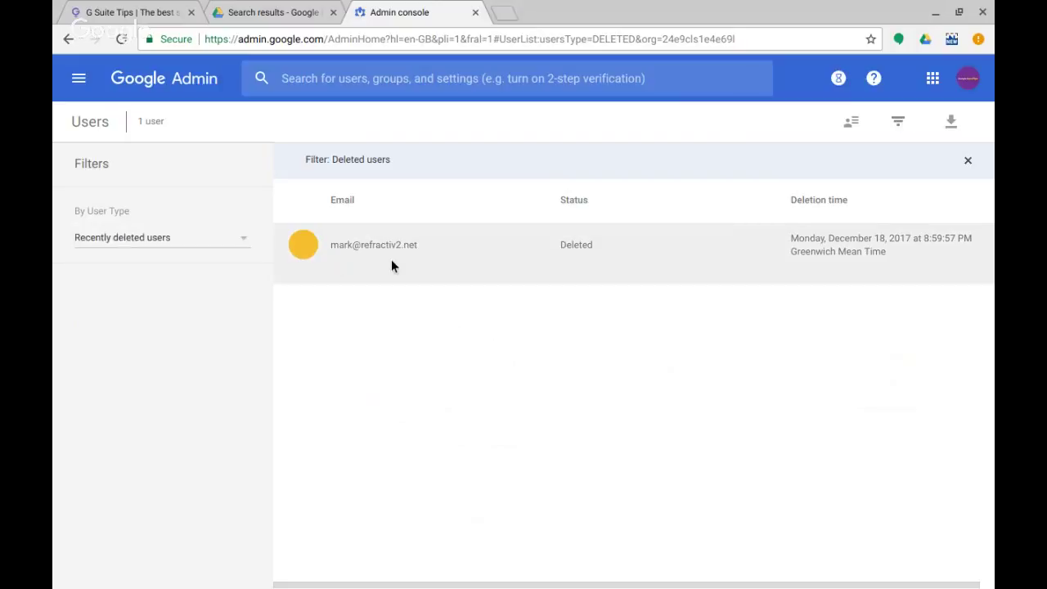
Reload the Drive owner search to confirm the deleted user's files are gone
left_click(272, 13)
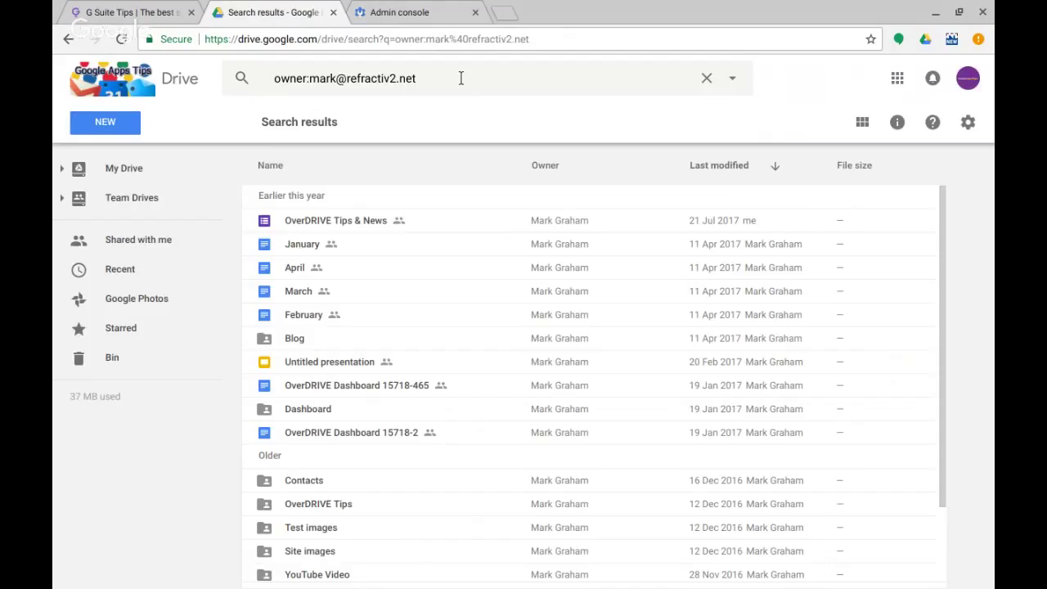
left_click(112, 40)
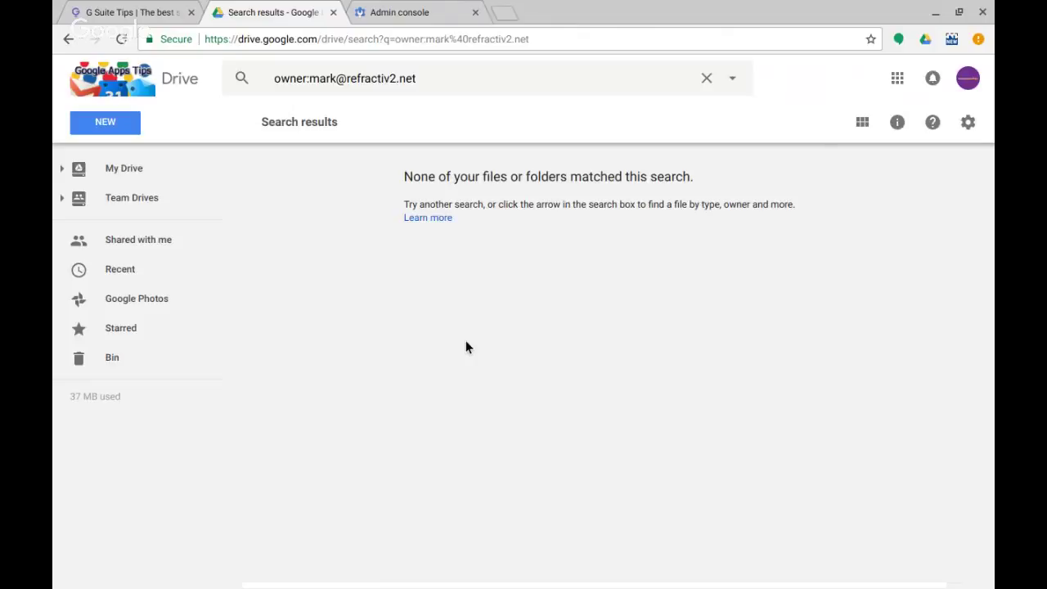
left_click(391, 17)
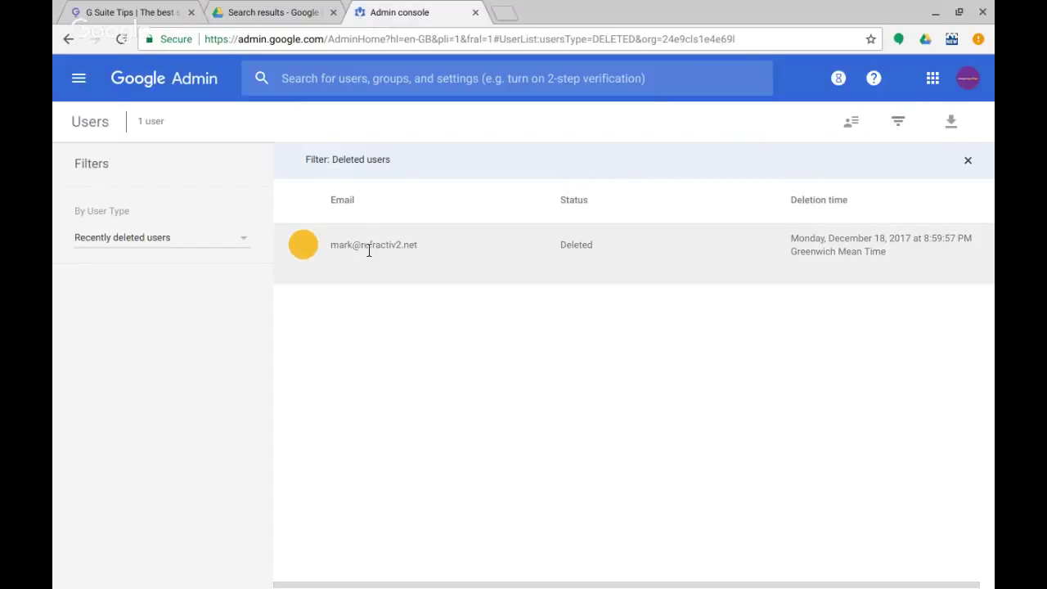
Undelete the selected deleted user into the refractiv2.net organization
mouse_move(293, 256)
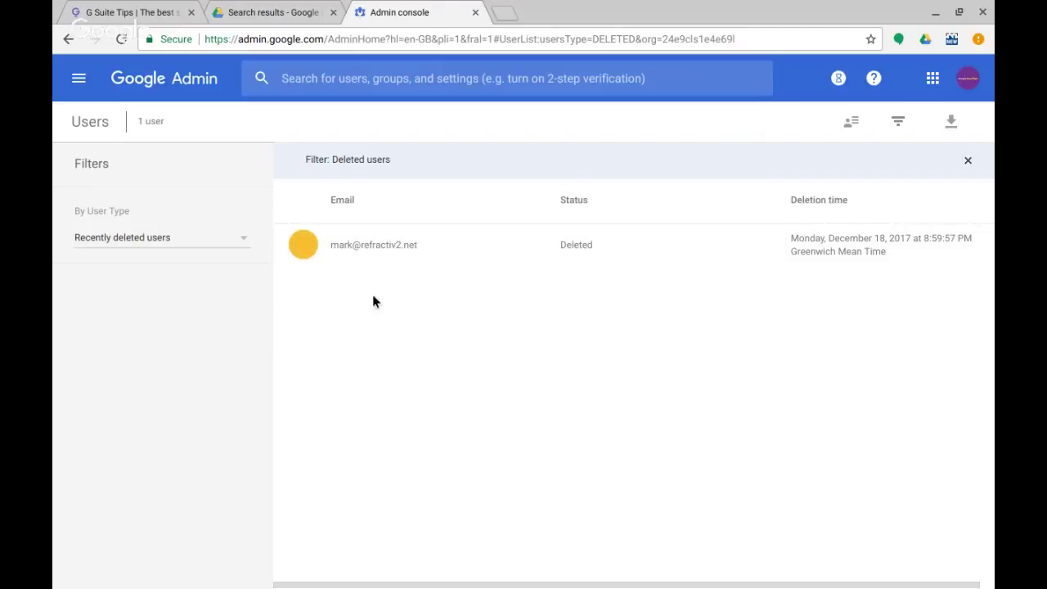
left_click(303, 246)
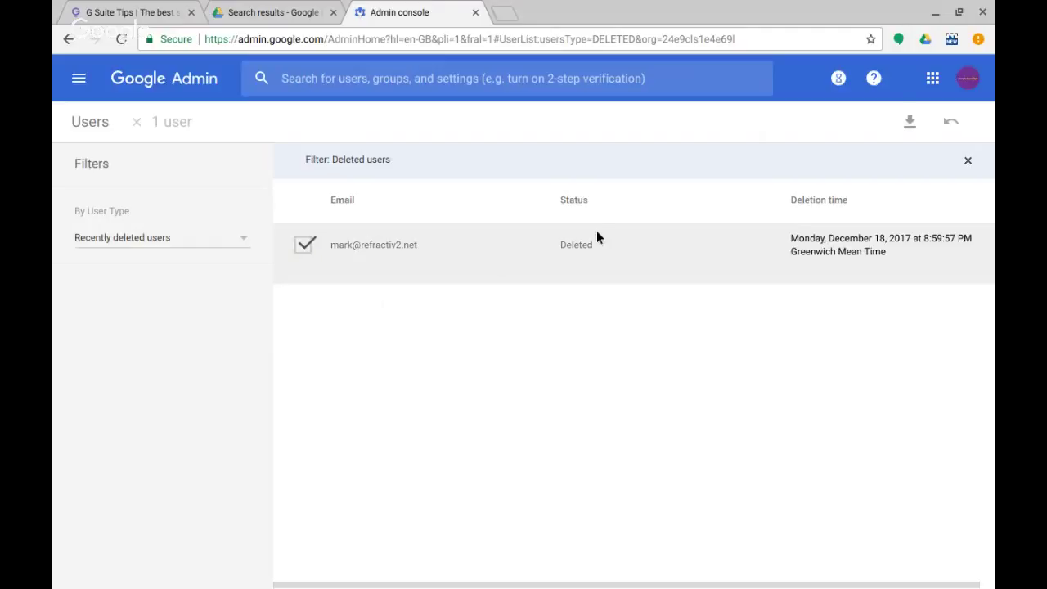
left_click(948, 129)
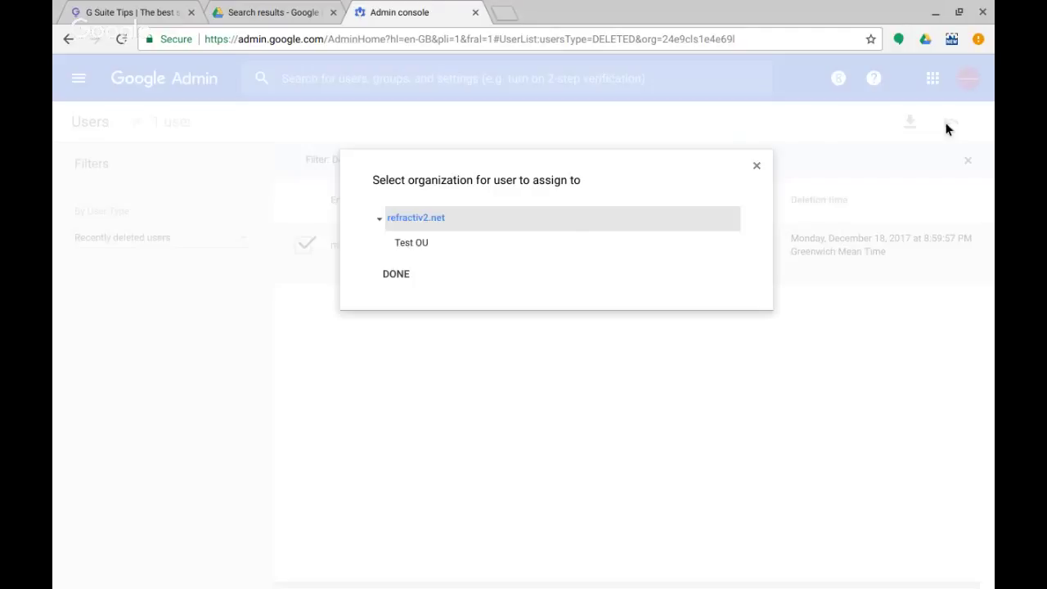
left_click(397, 274)
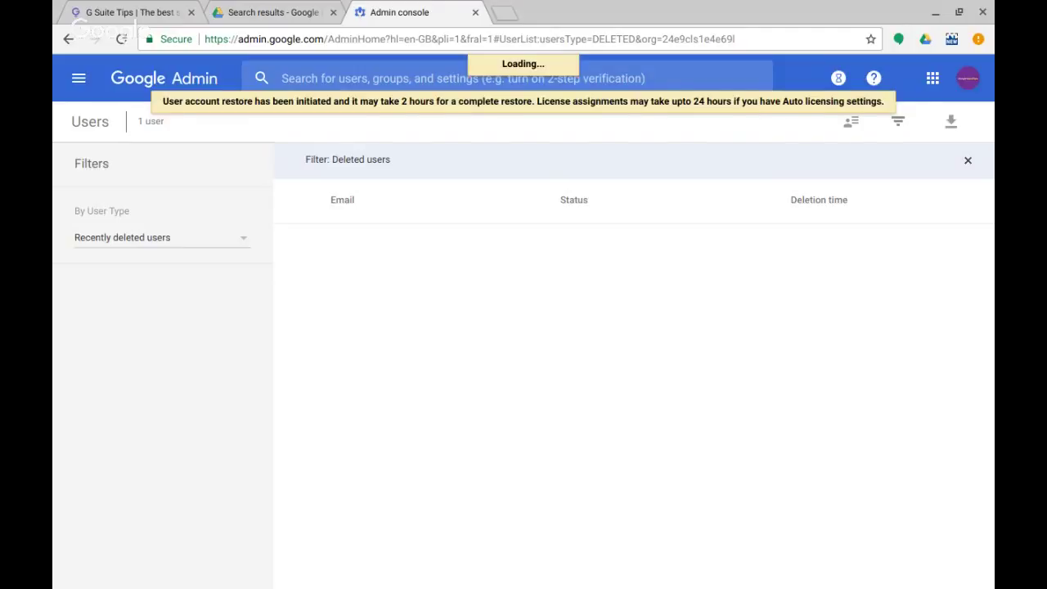
Filter users to Active users, showing 2 accounts, then check the Drive owner search again
left_click(137, 236)
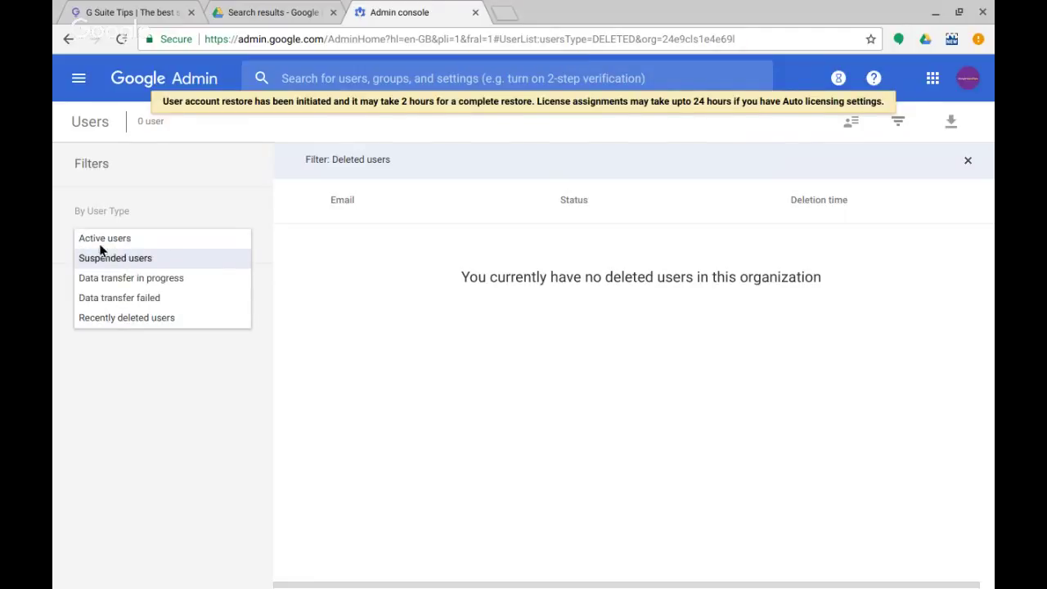
left_click(117, 238)
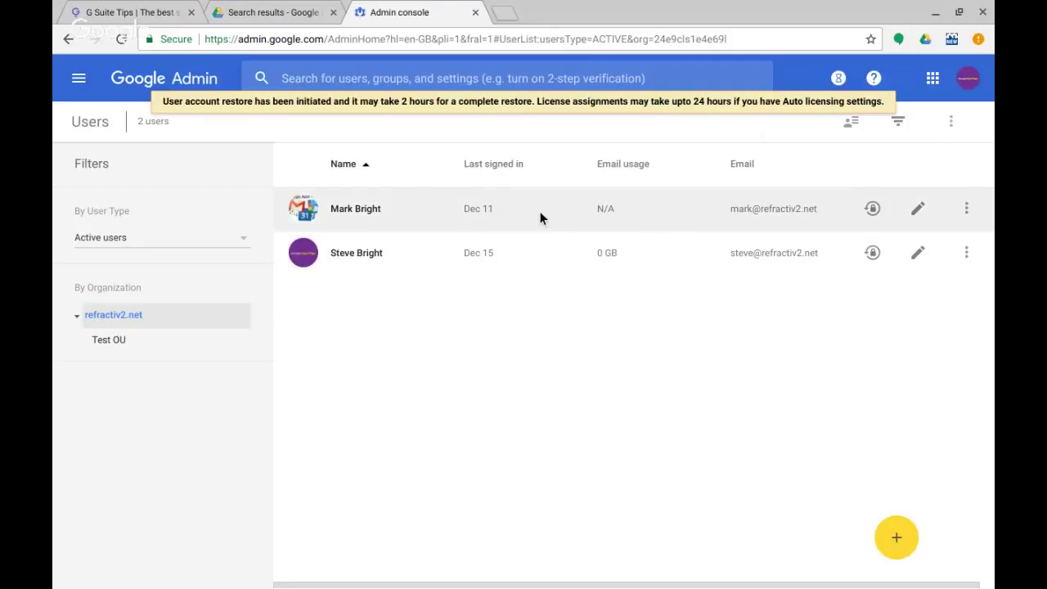
left_click(259, 12)
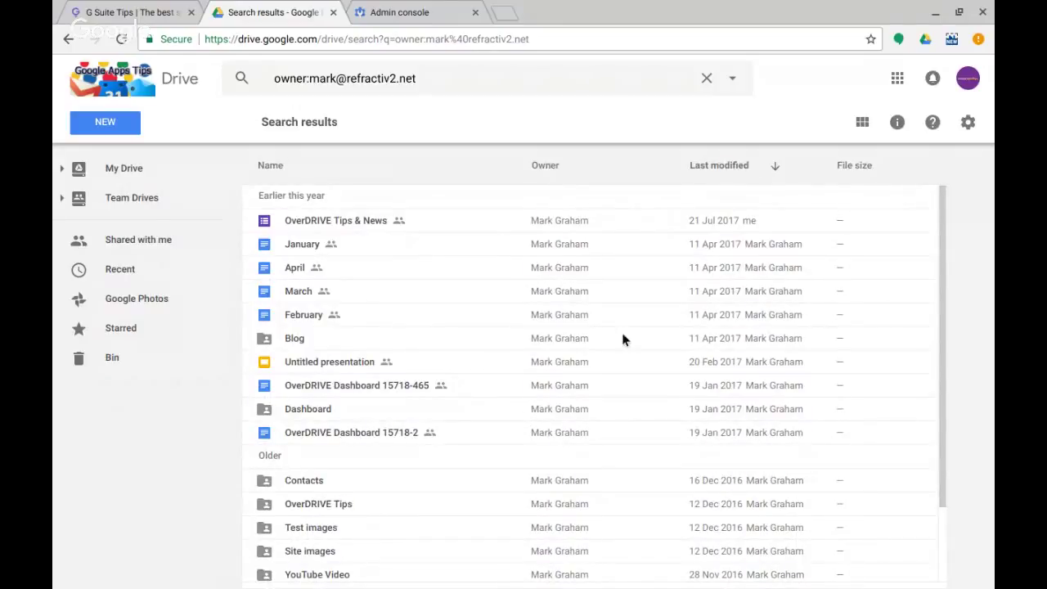
mouse_move(941, 267)
left_mouse_down()
mouse_move(944, 420)
mouse_move(940, 272)
left_mouse_up()
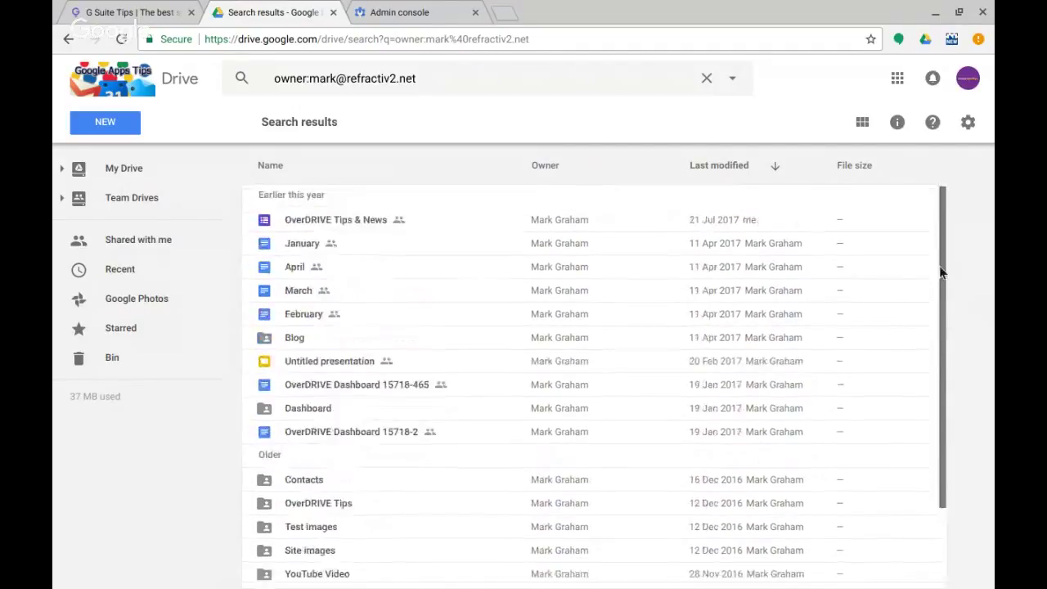
left_click(381, 13)
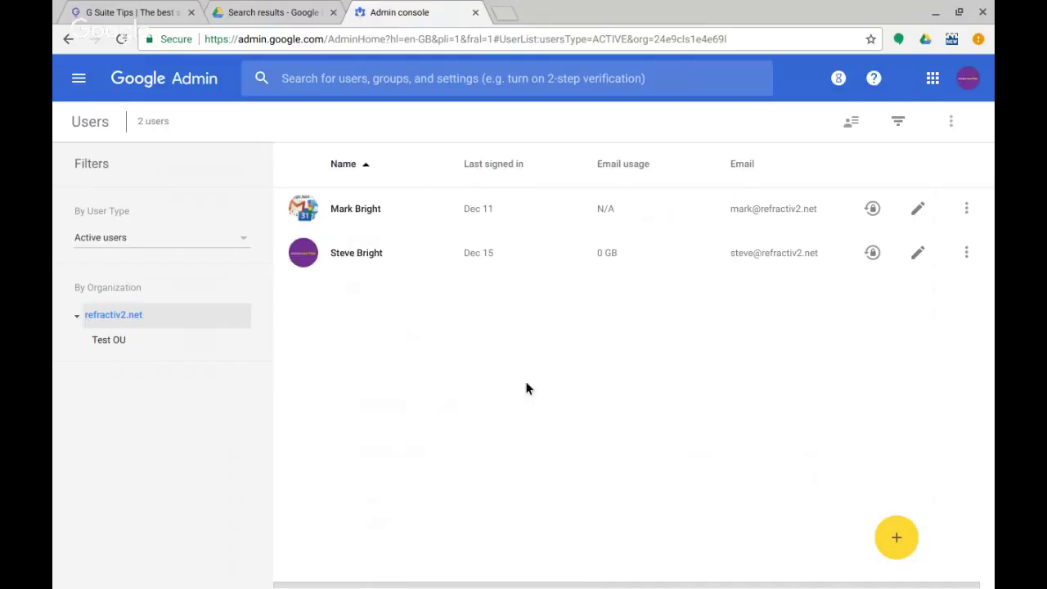
left_click(284, 13)
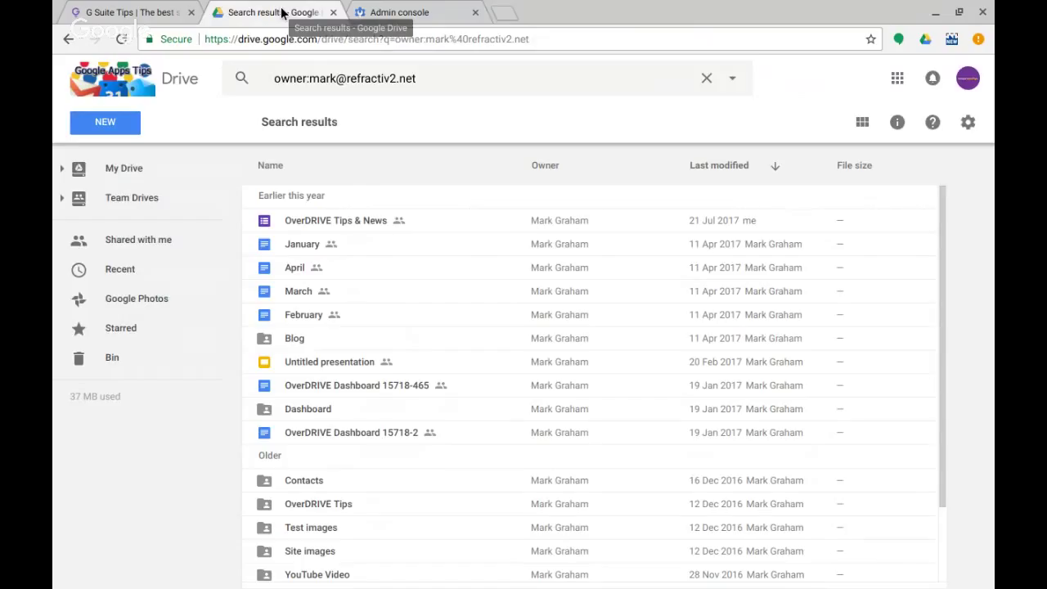
Switch to the G Suite Tips home page tab
left_click(136, 22)
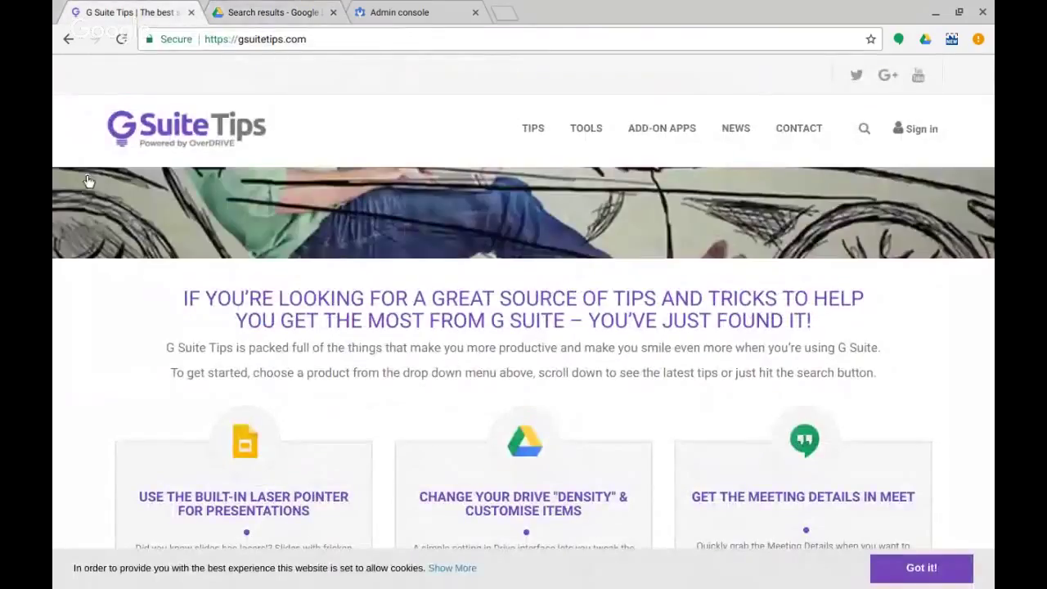